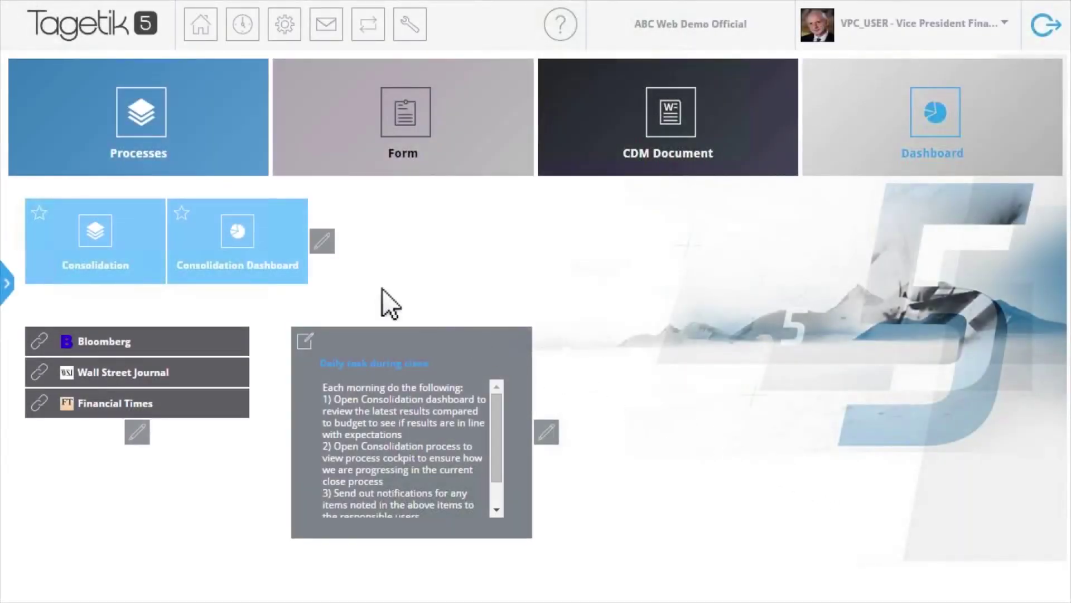
# Step: On the Consolidation Dashboard, drop Electronic Components from the margin pie chart and check the trend page
pyautogui.click(274, 243)
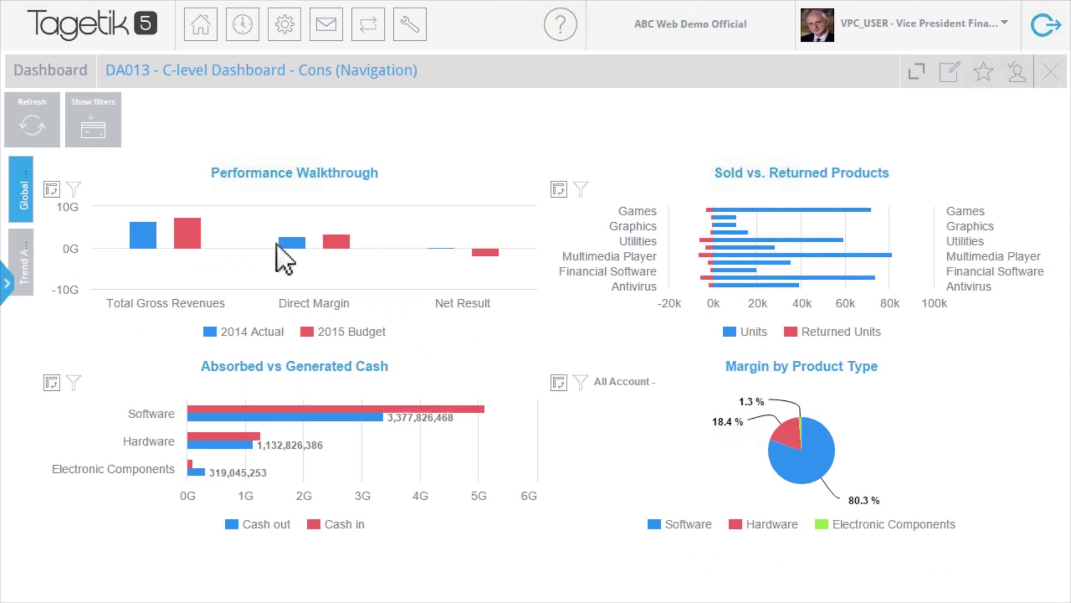
pyautogui.click(821, 523)
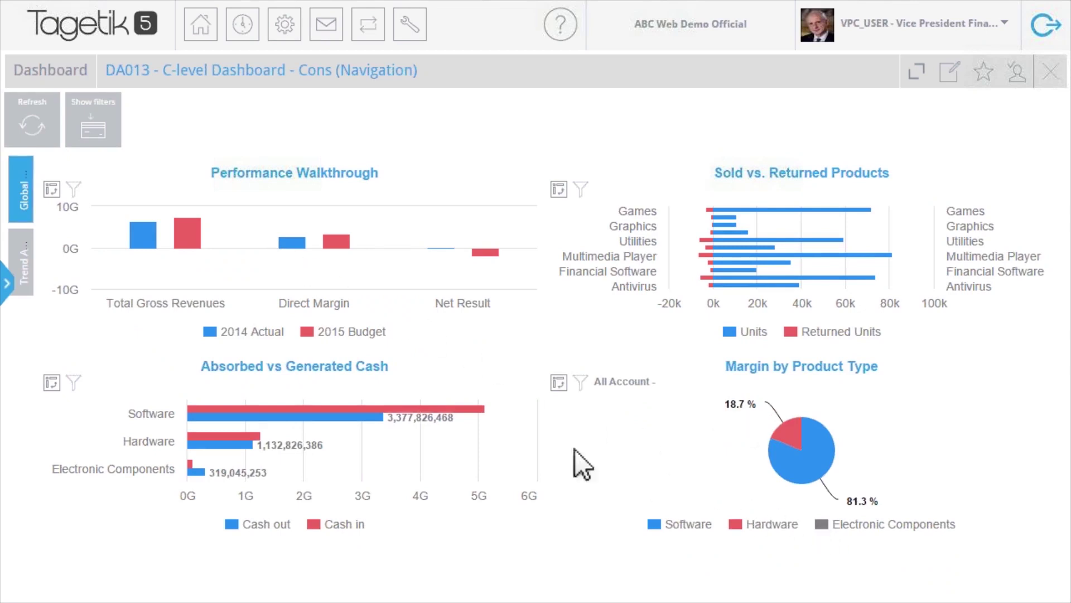
pyautogui.click(25, 285)
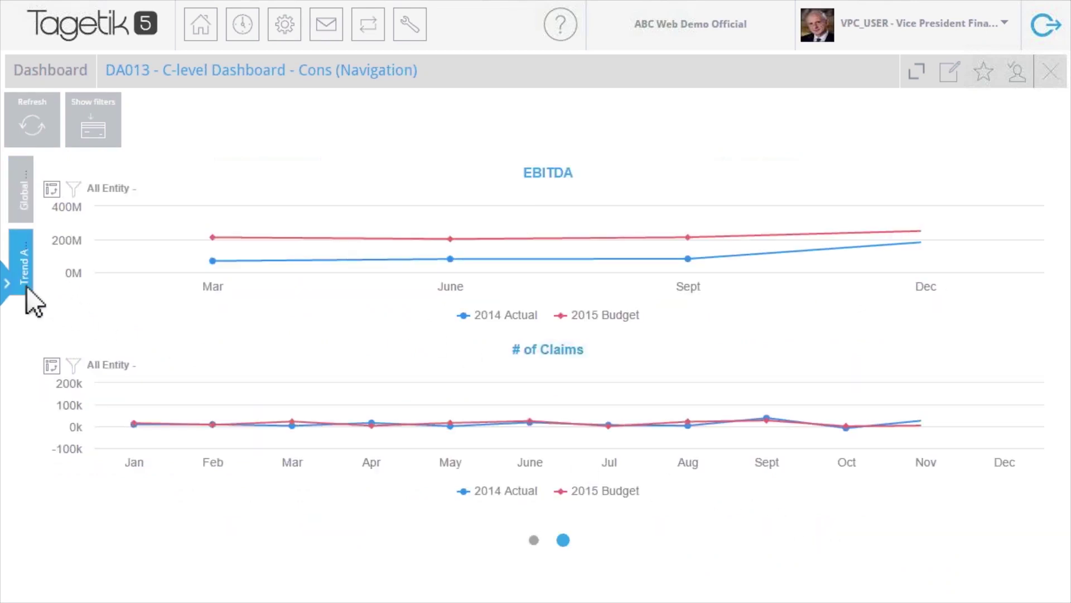
pyautogui.click(25, 285)
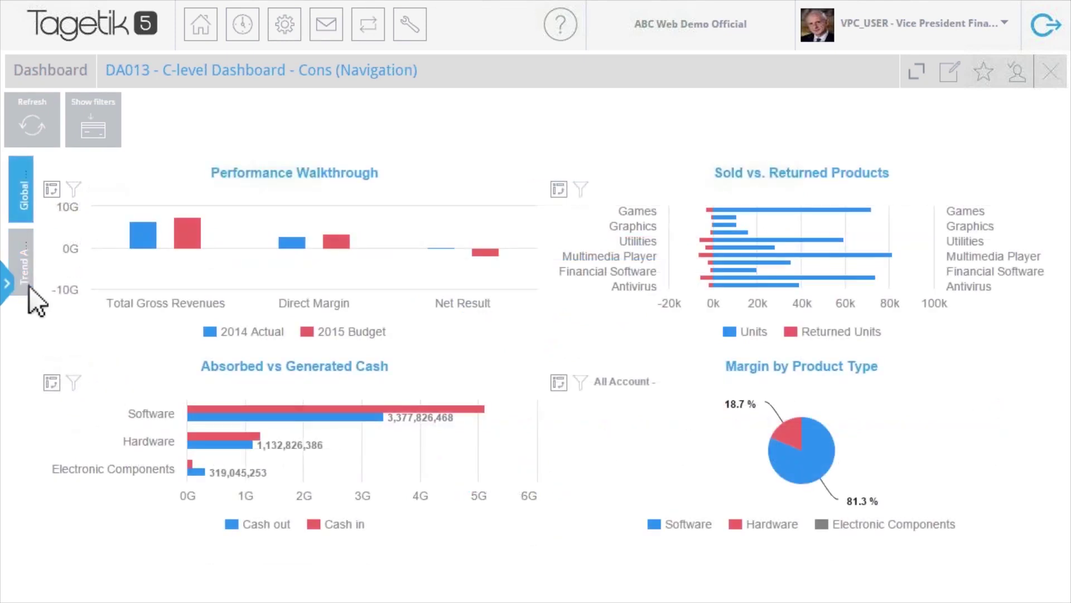
# Step: Show Sold vs. Returned Products as a pivot table with products across columns, then start a message
pyautogui.click(559, 190)
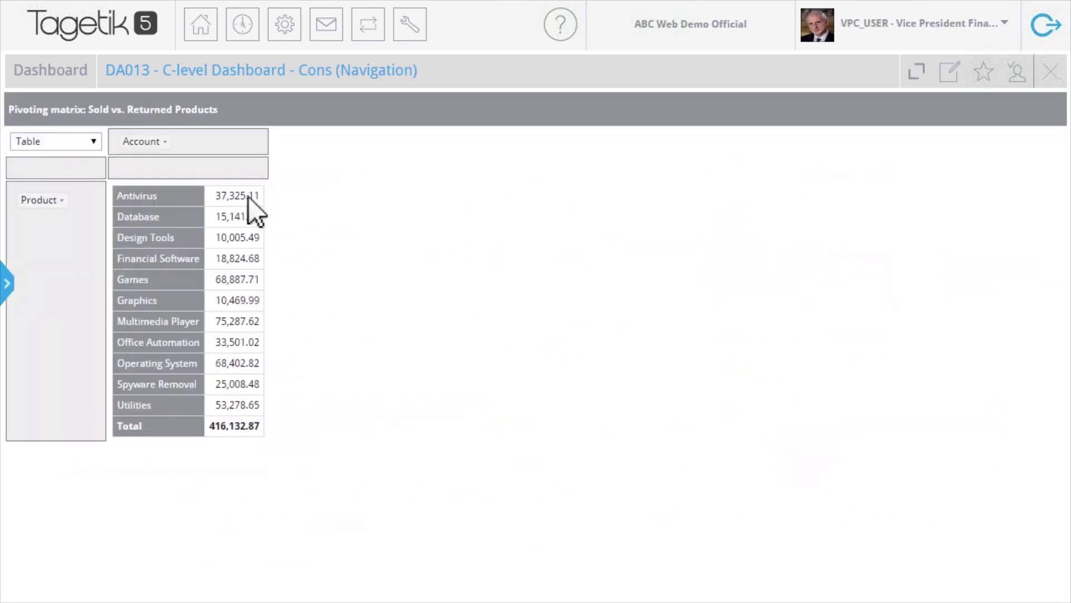
pyautogui.moveTo(153, 167); pyautogui.dragTo(154, 170)
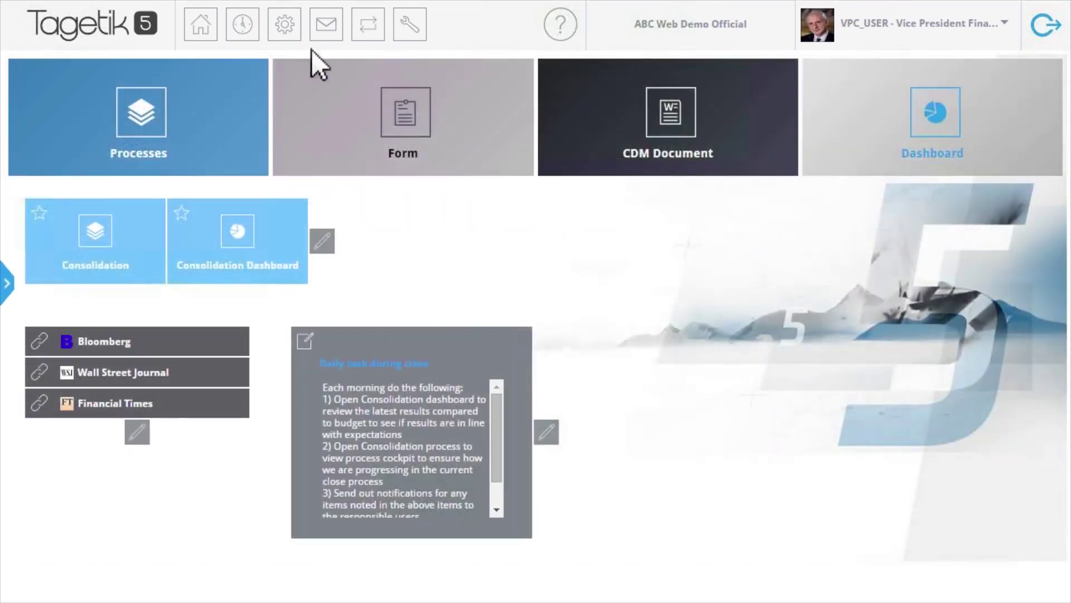
pyautogui.click(336, 31)
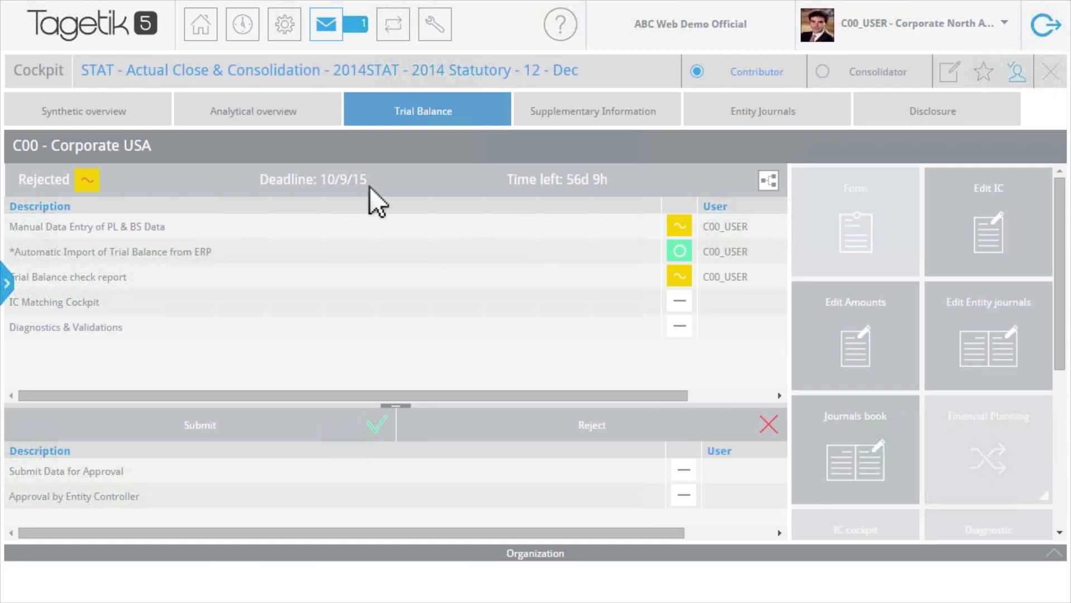
# Step: Open the E100_100A - Trial Balance form in the web from the workflow menu
pyautogui.click(772, 180)
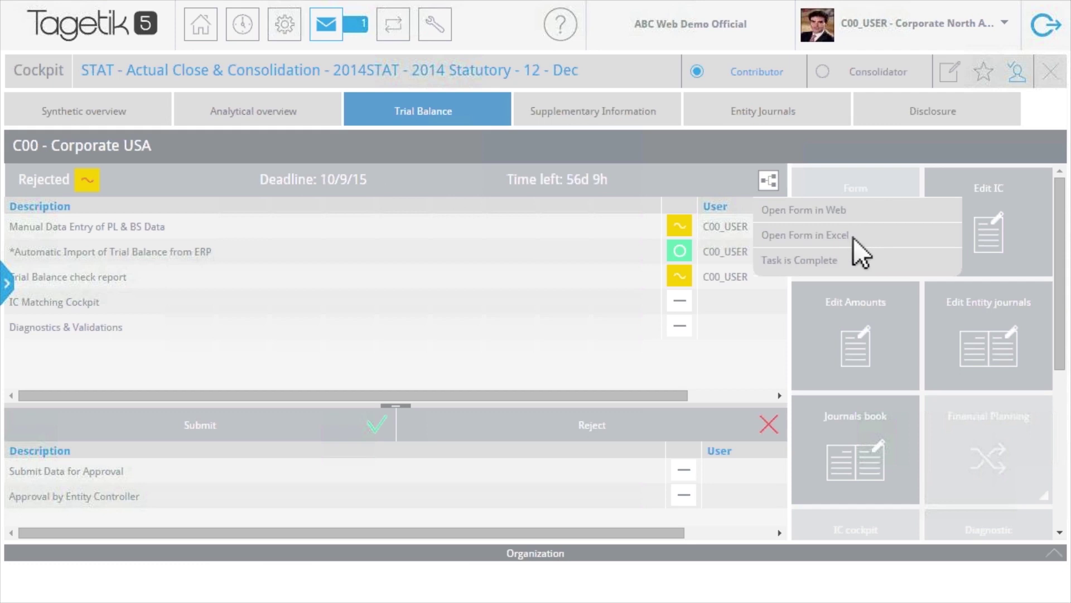
pyautogui.click(851, 211)
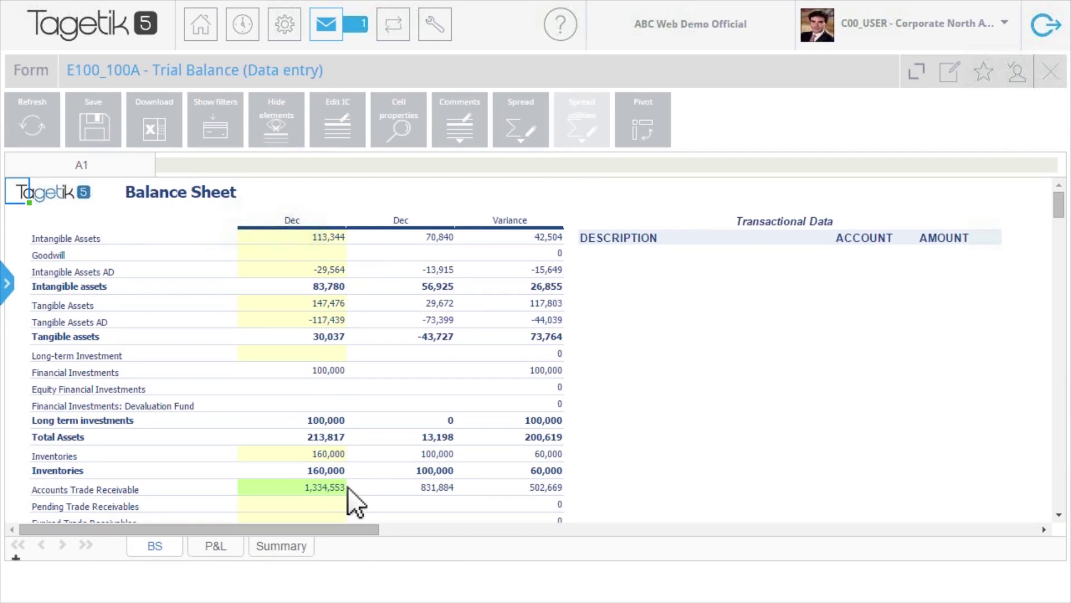
# Step: Save the changes to the trial balance web form
pyautogui.click(102, 127)
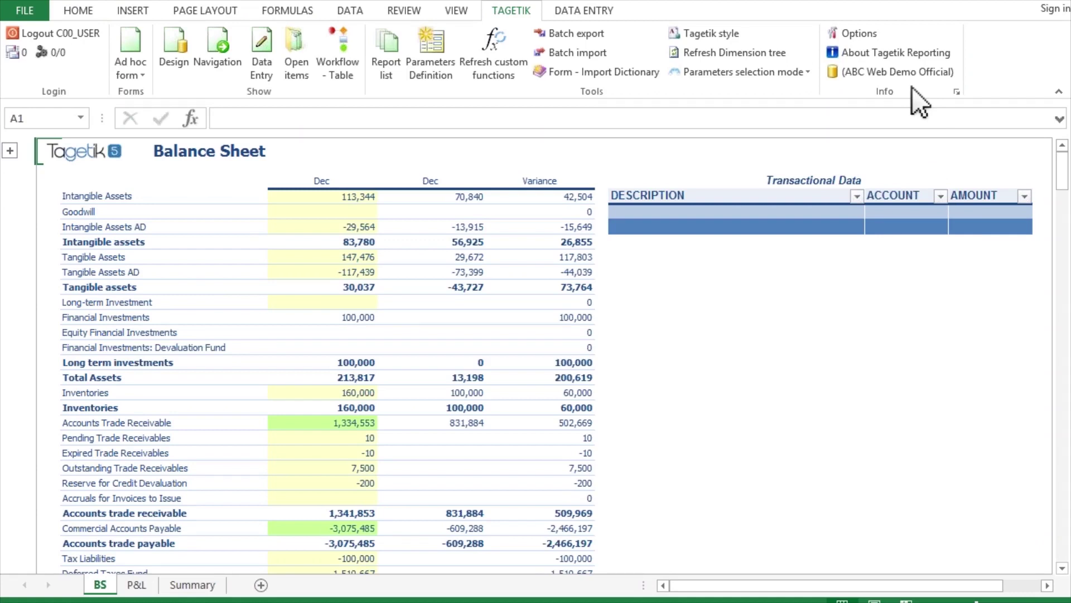
# Step: Drill through the Accounts Trade Receivable value in D26 to list its transactions
pyautogui.click(614, 10)
pyautogui.click(371, 421)
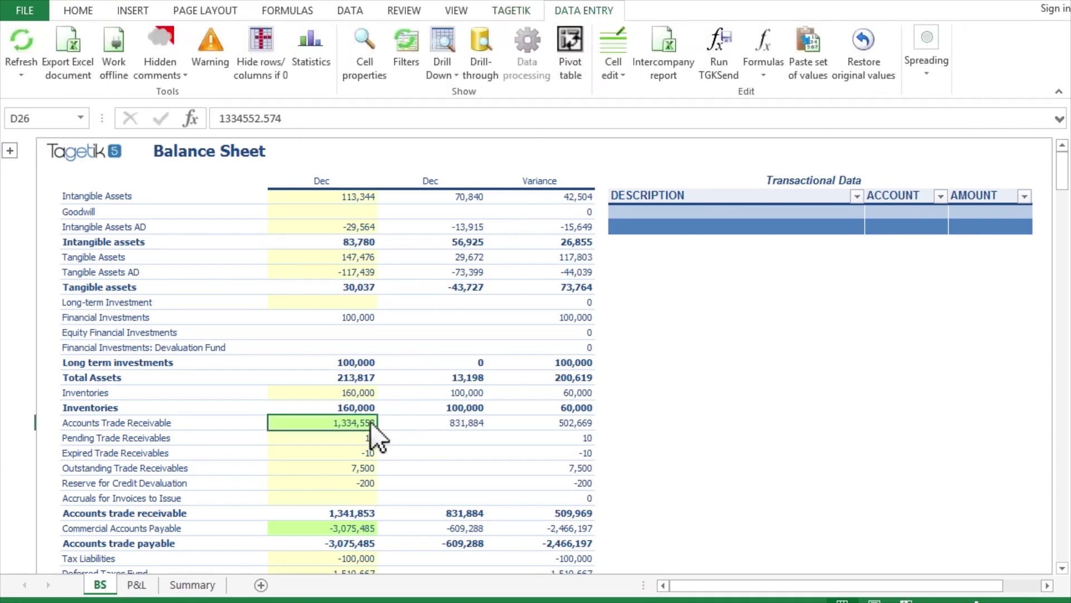
pyautogui.click(486, 49)
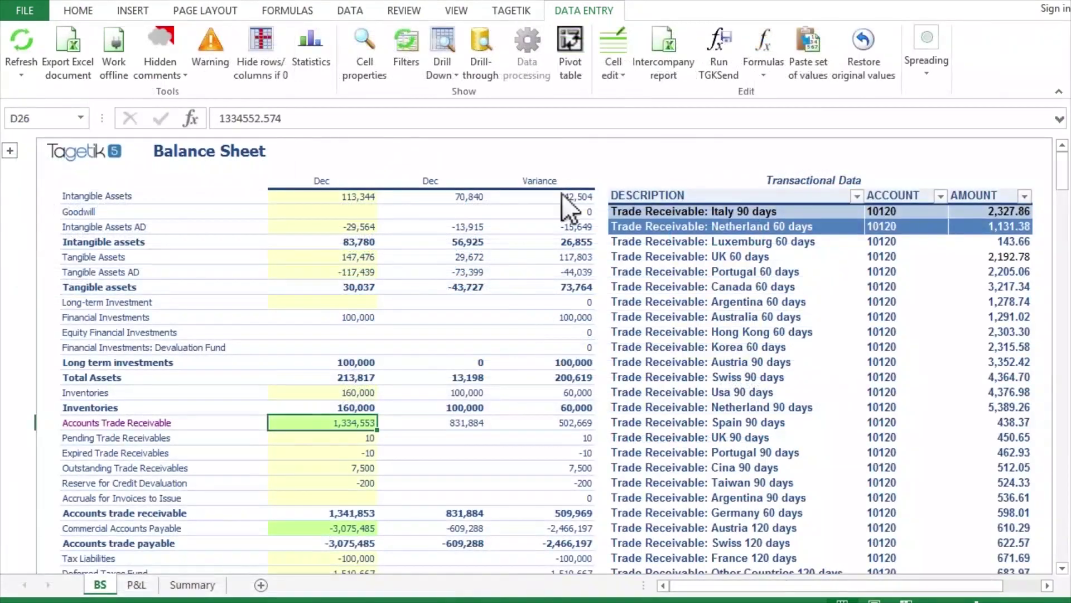
# Step: Run an intercompany relationship check for account 10120 with Distribution Berlin
pyautogui.click(617, 70)
pyautogui.click(688, 94)
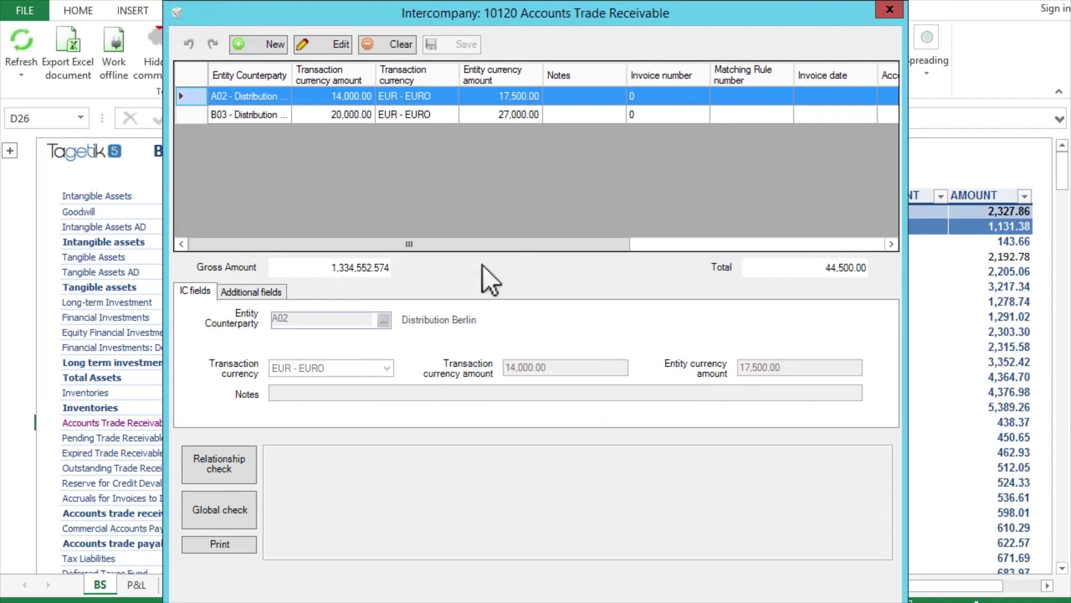
pyautogui.click(244, 463)
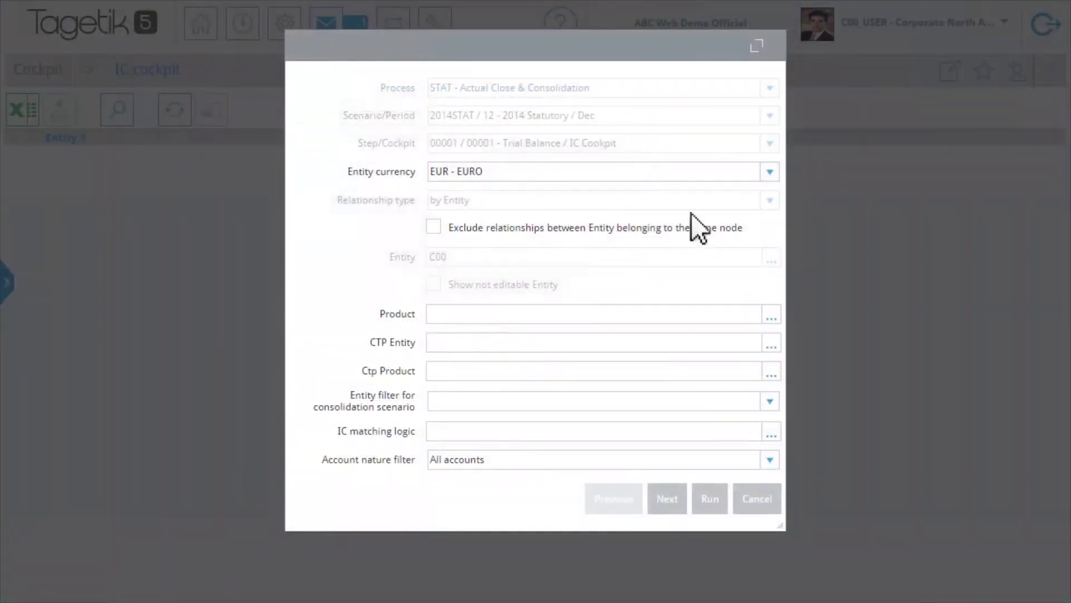
# Step: Run the IC cockpit in USD - US DOLLAR and open IC comments for the Distribution Madrid pair
pyautogui.click(769, 170)
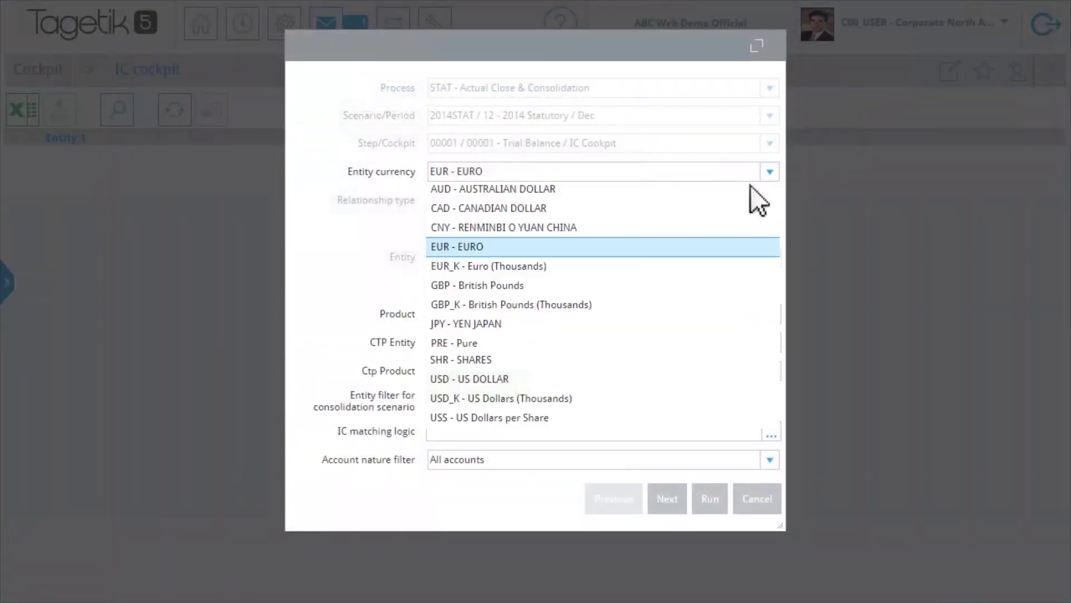
pyautogui.click(518, 379)
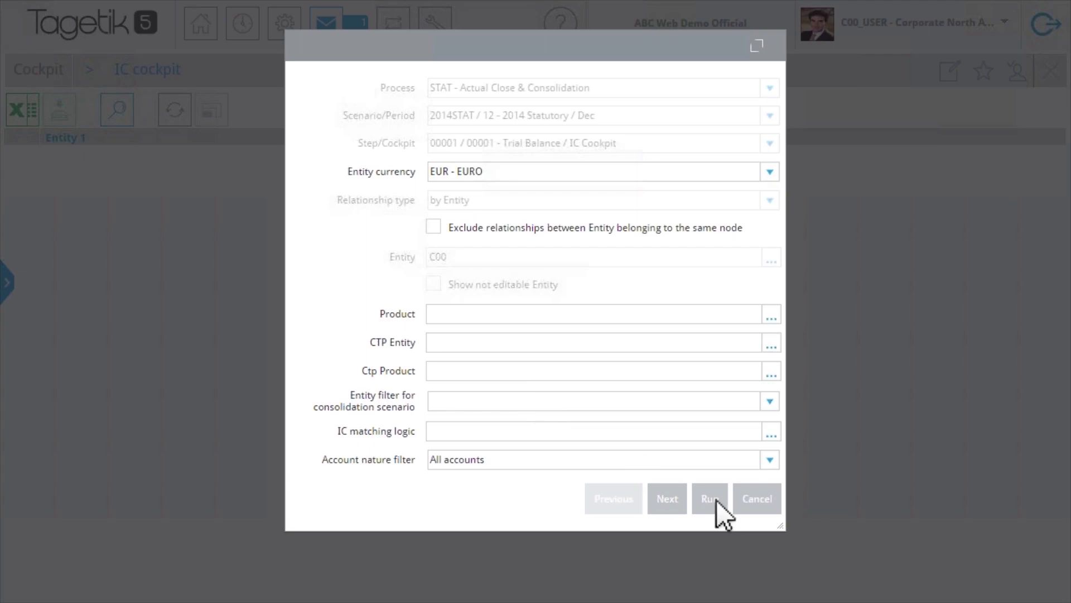
pyautogui.click(718, 500)
pyautogui.click(497, 219)
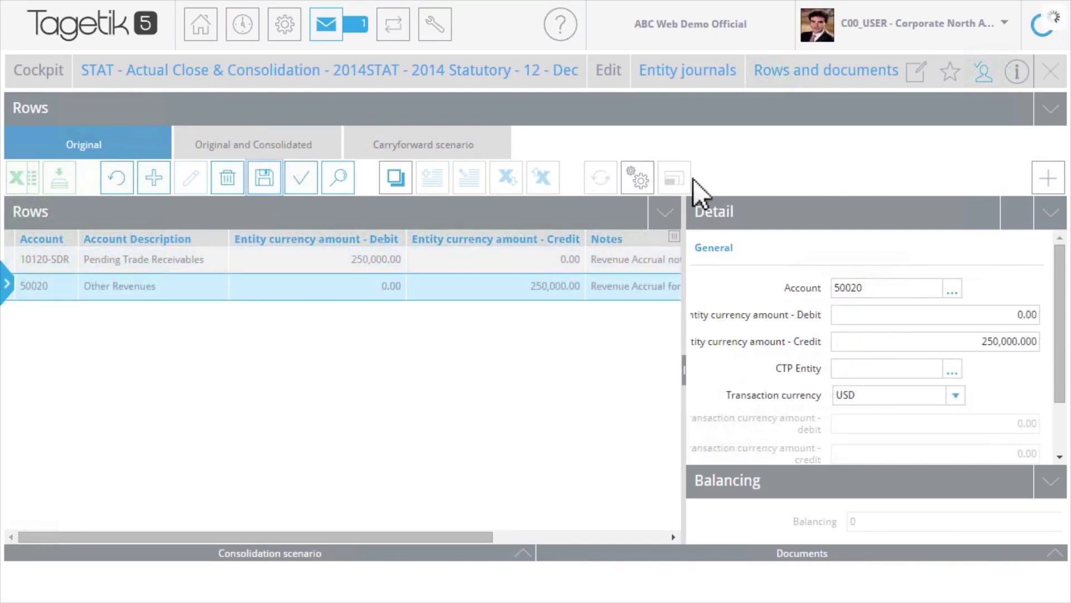
# Step: Expand the journal's Submission options from its further-actions menu
pyautogui.click(676, 180)
pyautogui.click(727, 272)
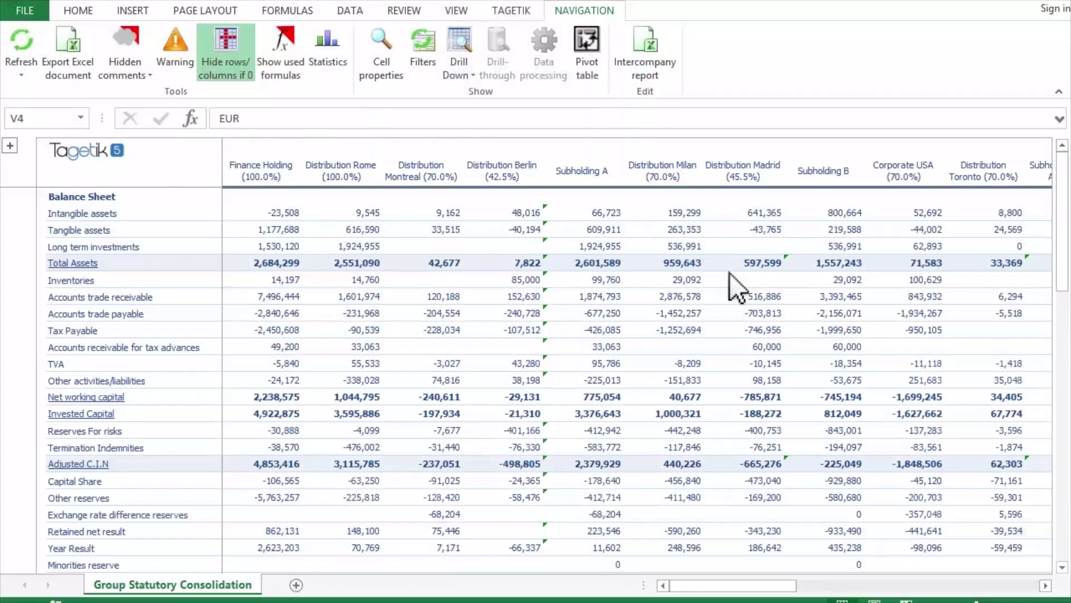
# Step: Scroll the Group Statutory Consolidation sheet right to the elimination and total columns
pyautogui.hscroll(5, 729, 272)
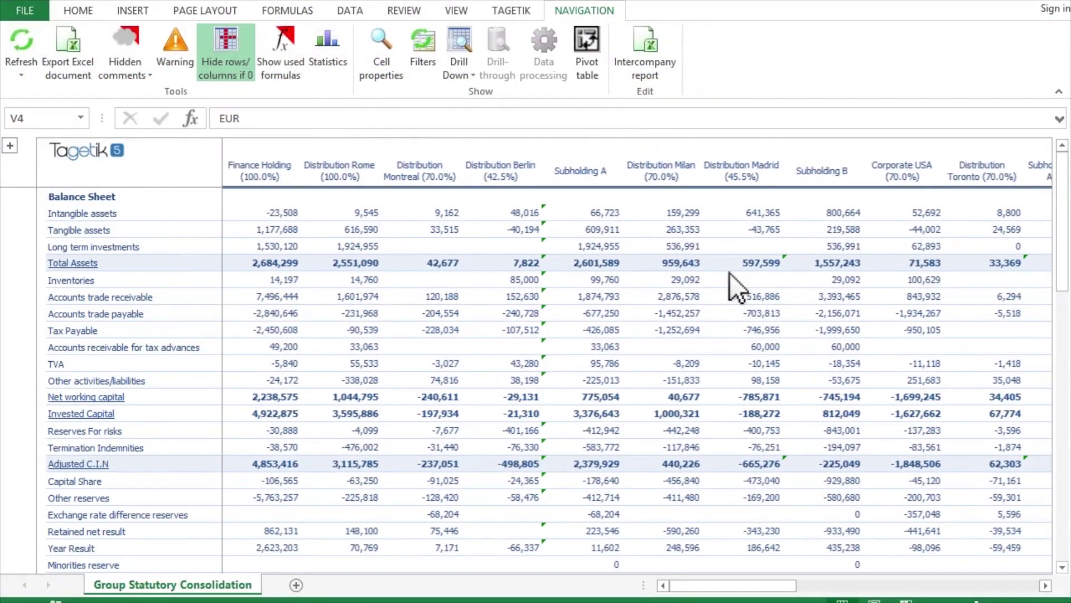
pyautogui.hscroll(3, 729, 272)
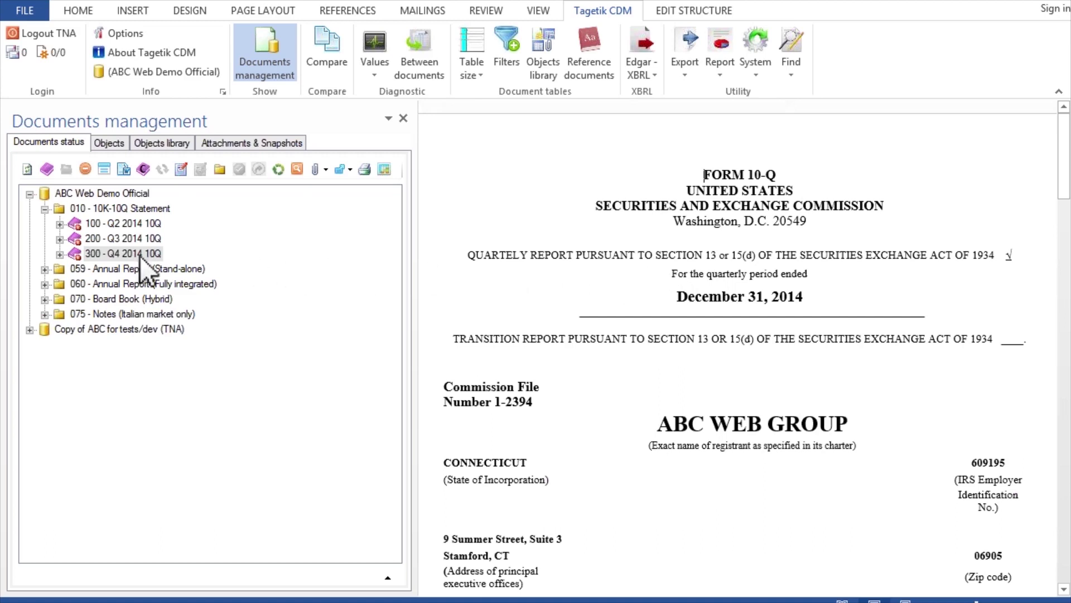
# Step: Go to Note 3 - Investments & Inventory in the Q4 2014 10-Q and show the Update options
pyautogui.click(60, 253)
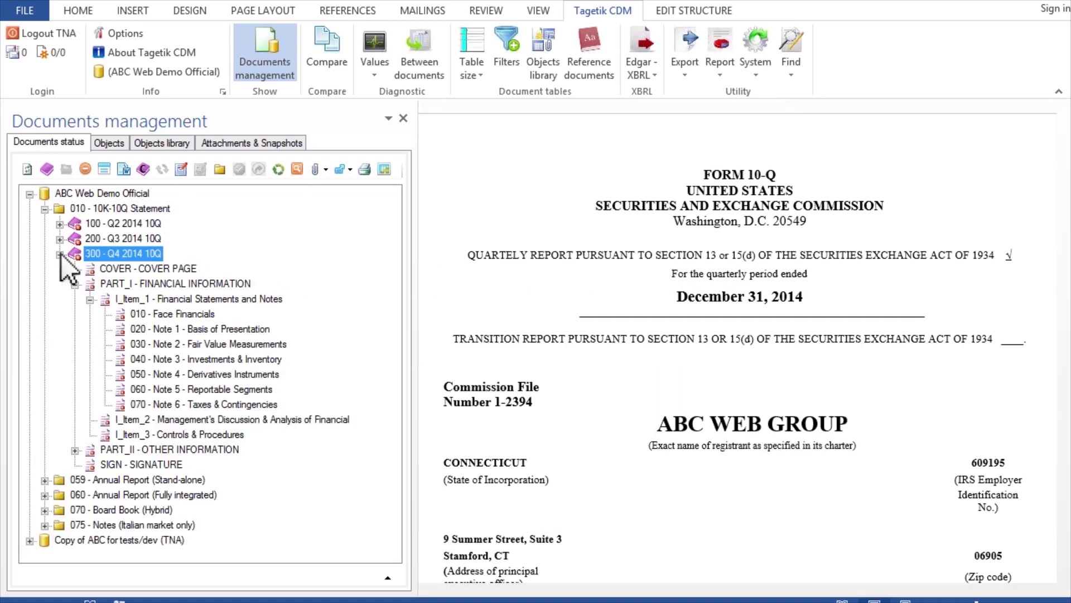
pyautogui.click(178, 358)
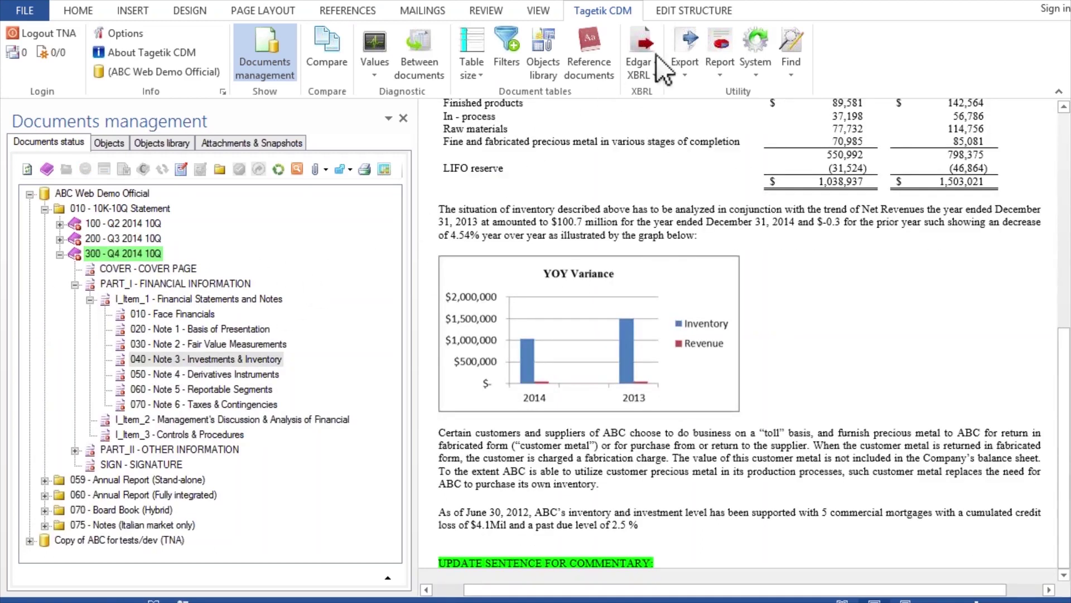
pyautogui.click(727, 12)
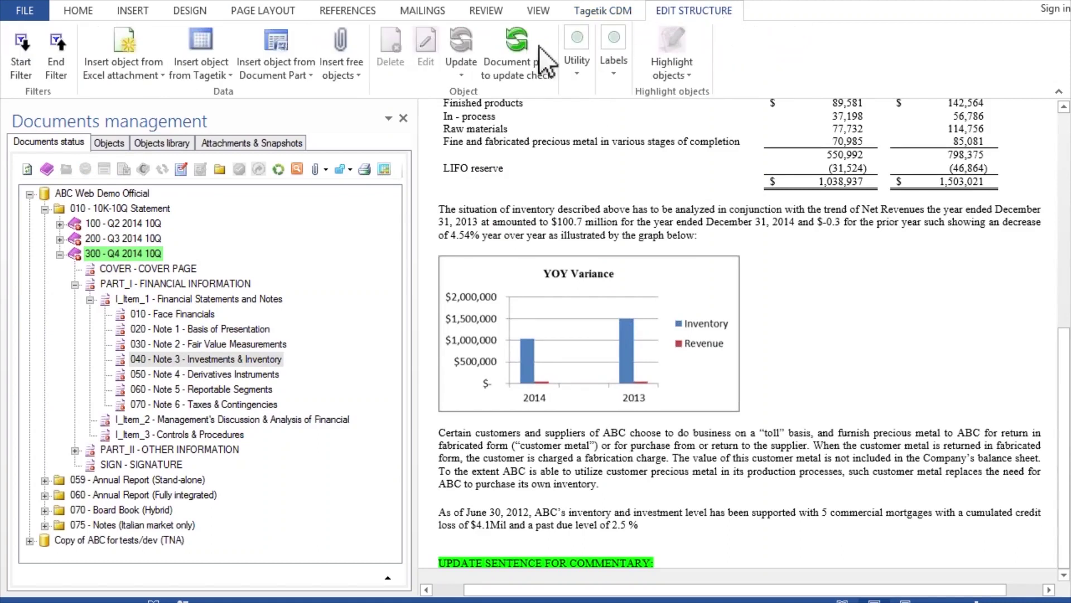
pyautogui.click(463, 62)
# Step: Choose Update with options and tick the Amount / Adjustment element for updating
pyautogui.click(469, 94)
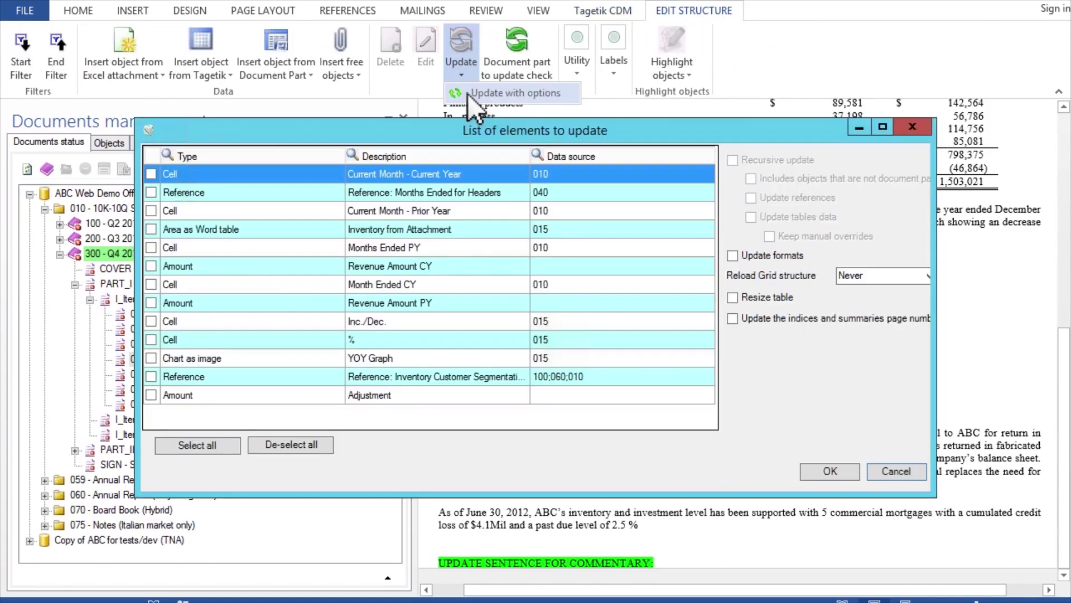
pyautogui.click(151, 395)
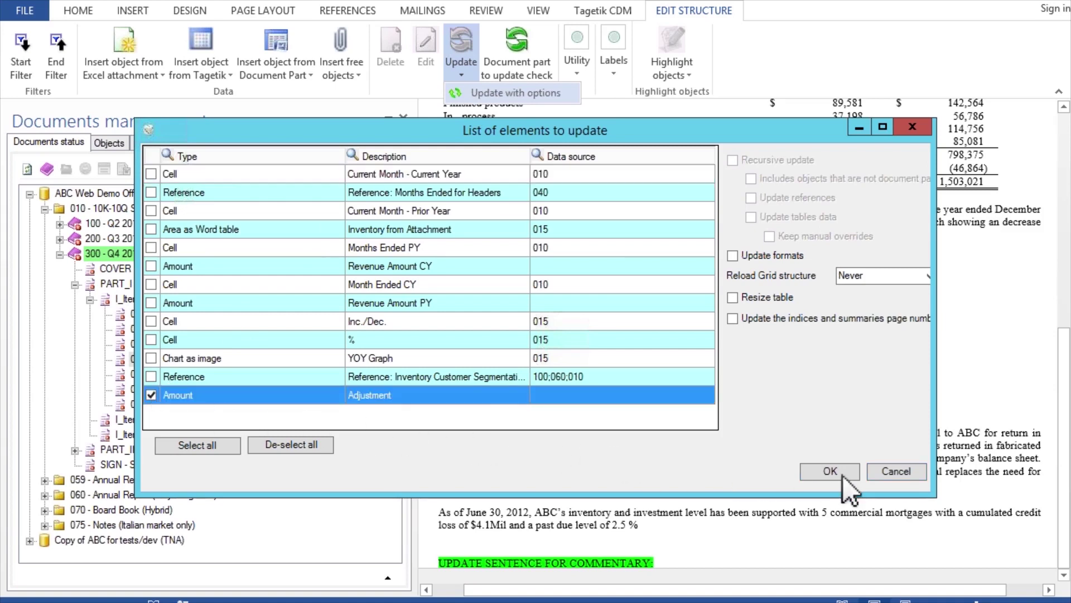